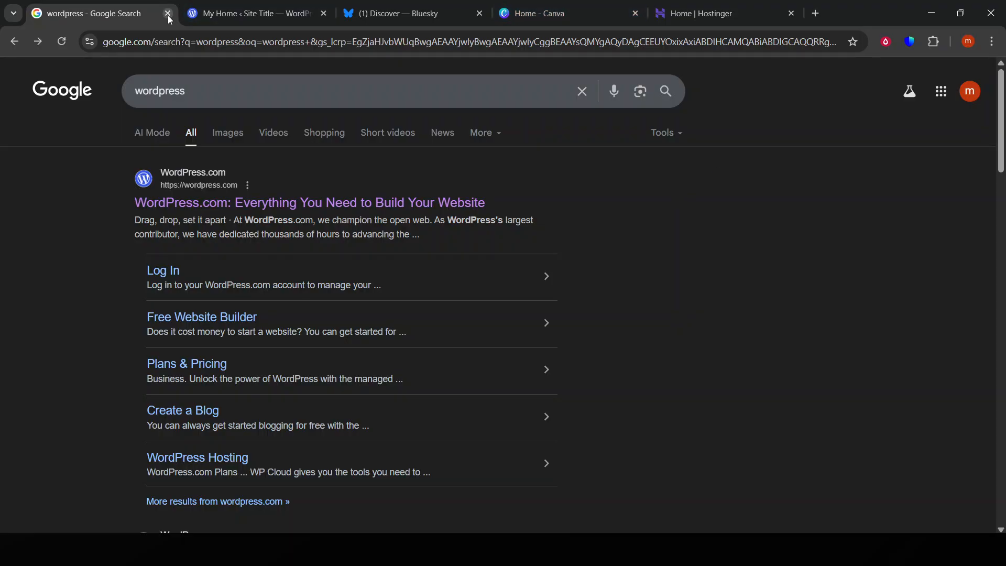
Step: Open the details of the active Retrospect theme in the WordPress site's themes and start customizing the site
click(200, 7)
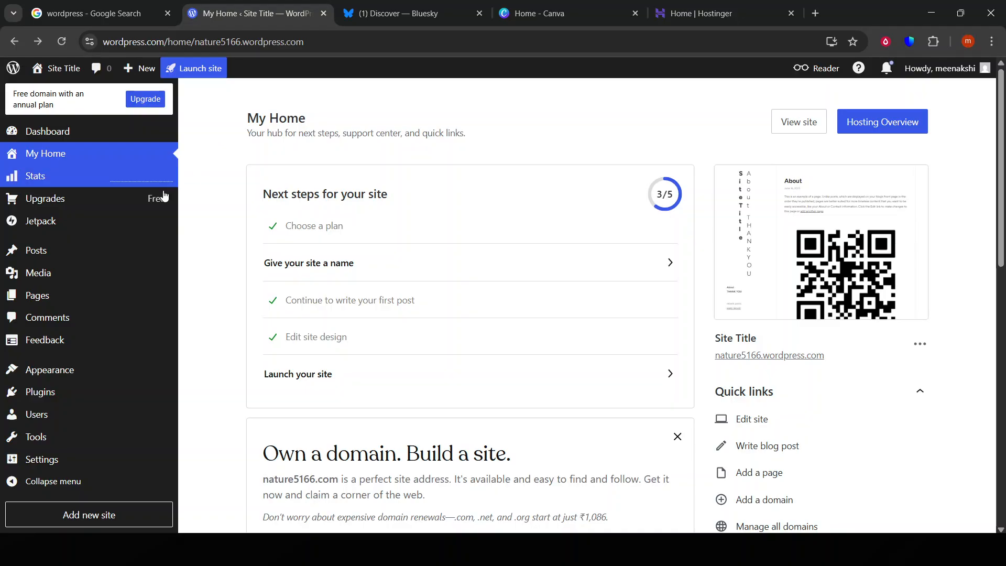
mouse_move(92, 378)
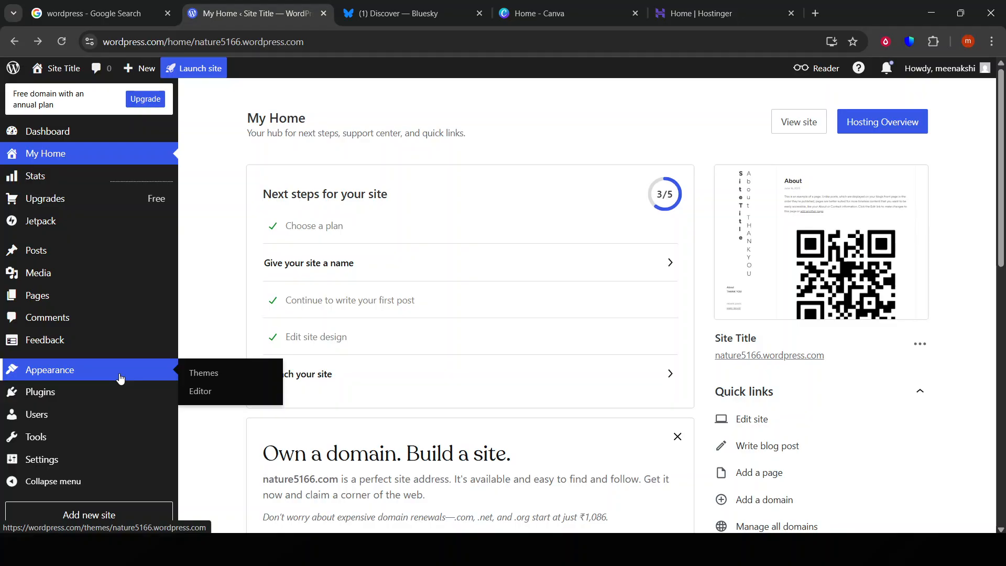
mouse_move(820, 279)
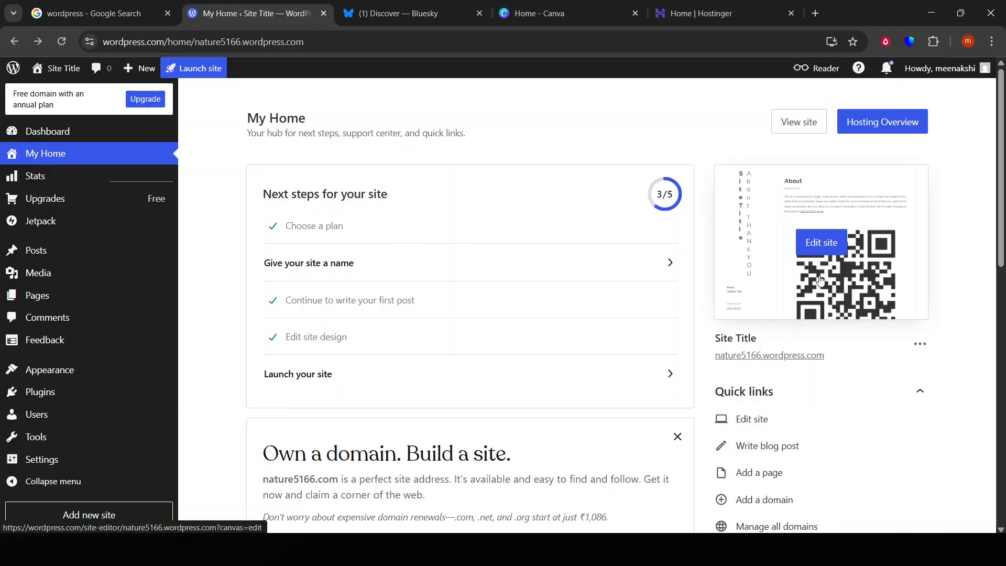
click(107, 377)
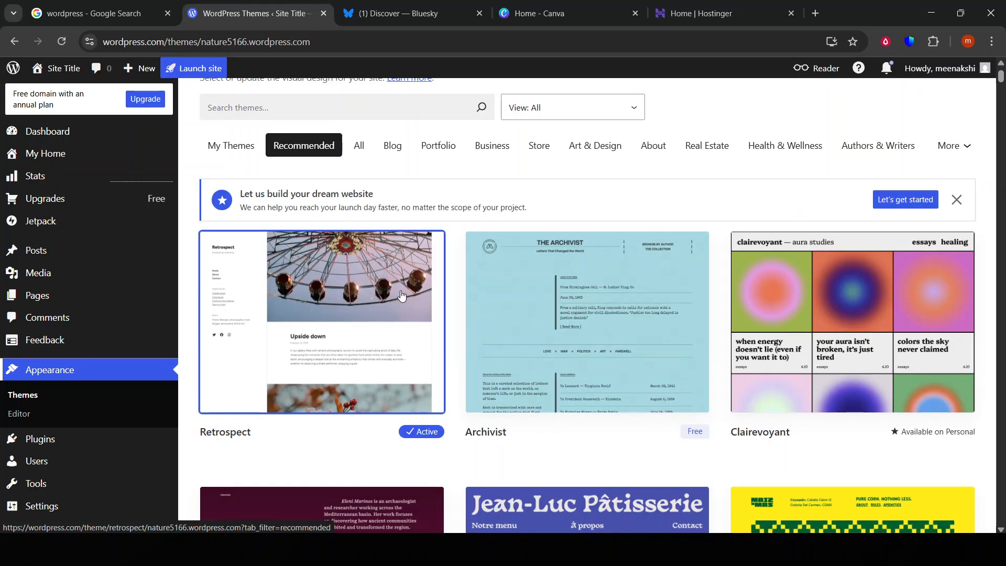
click(402, 296)
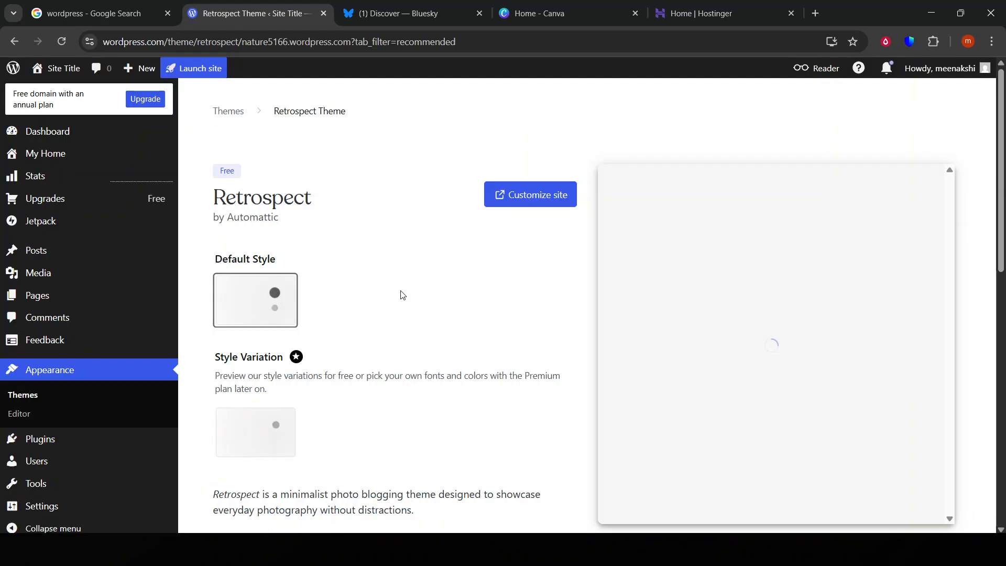
click(542, 192)
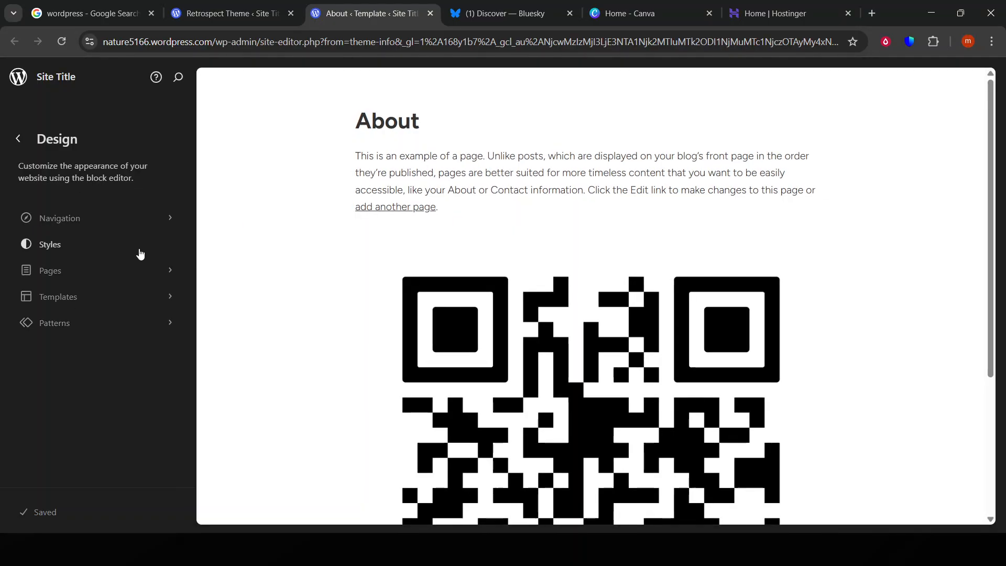
Step: View the site's page list and open the sidebar template part from the General patterns
click(99, 272)
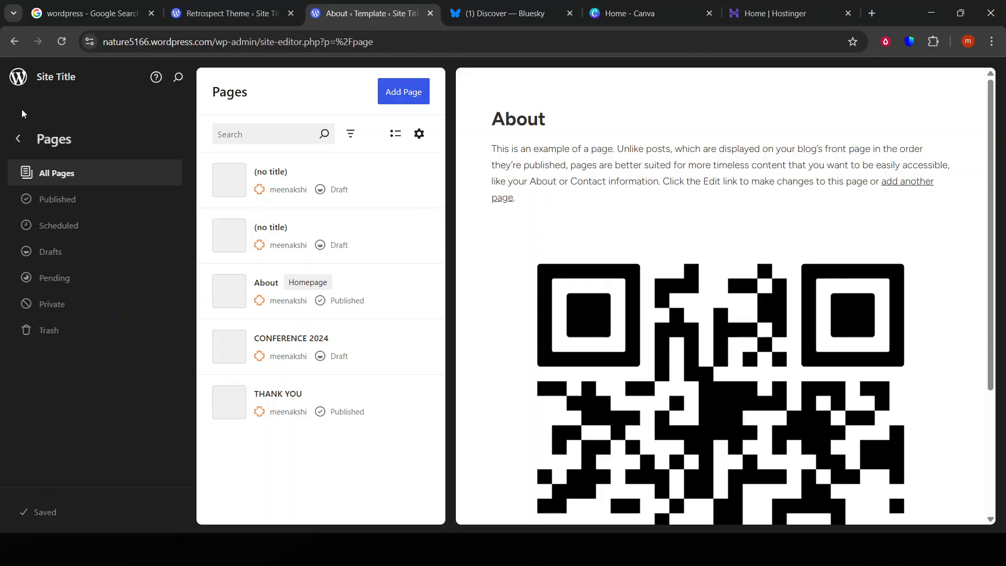
click(19, 141)
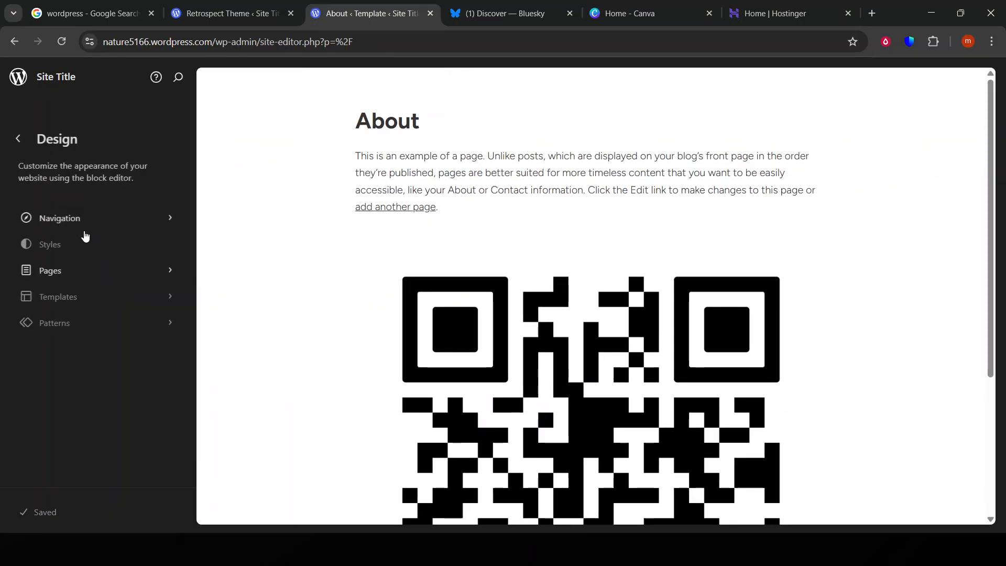
click(100, 321)
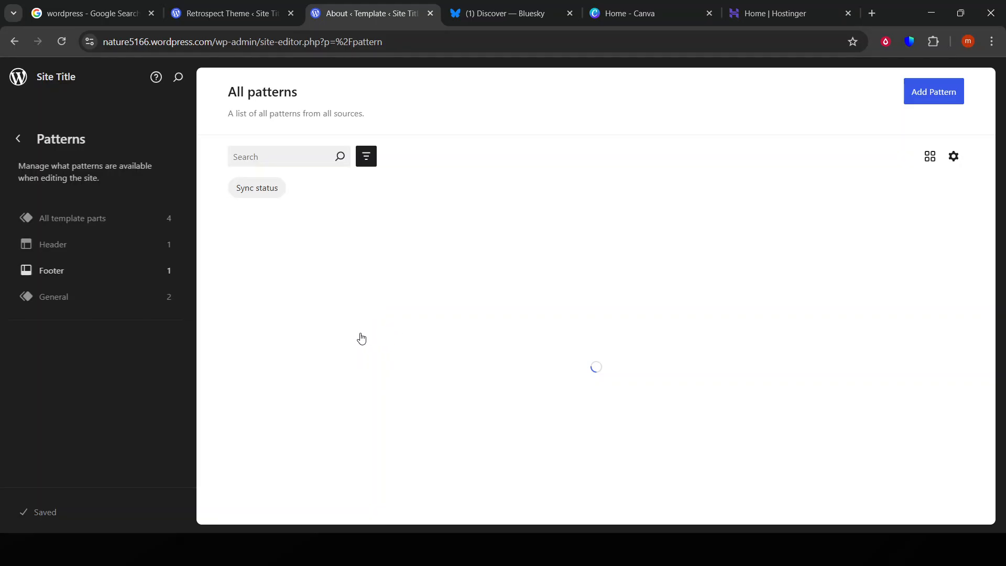
click(106, 296)
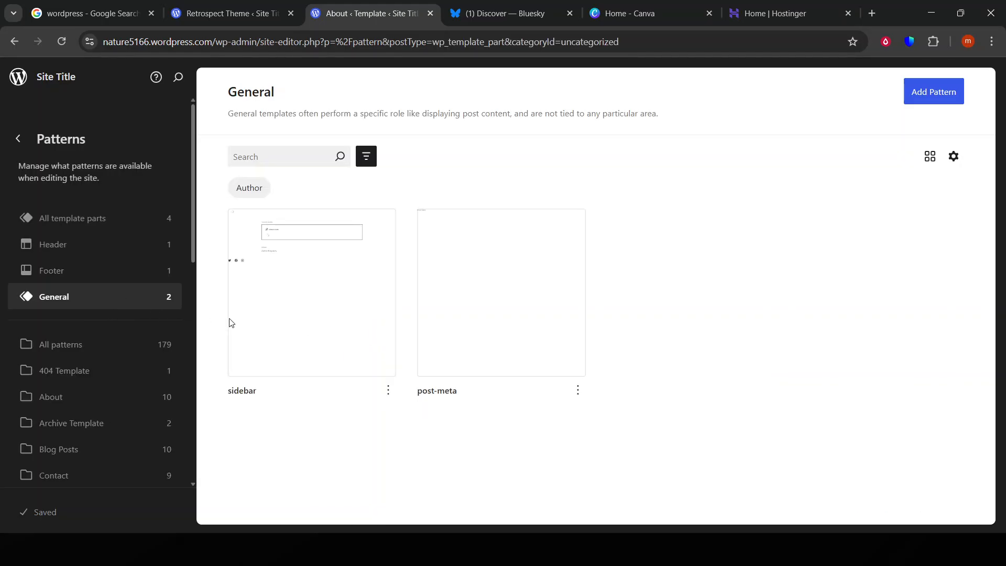
click(321, 313)
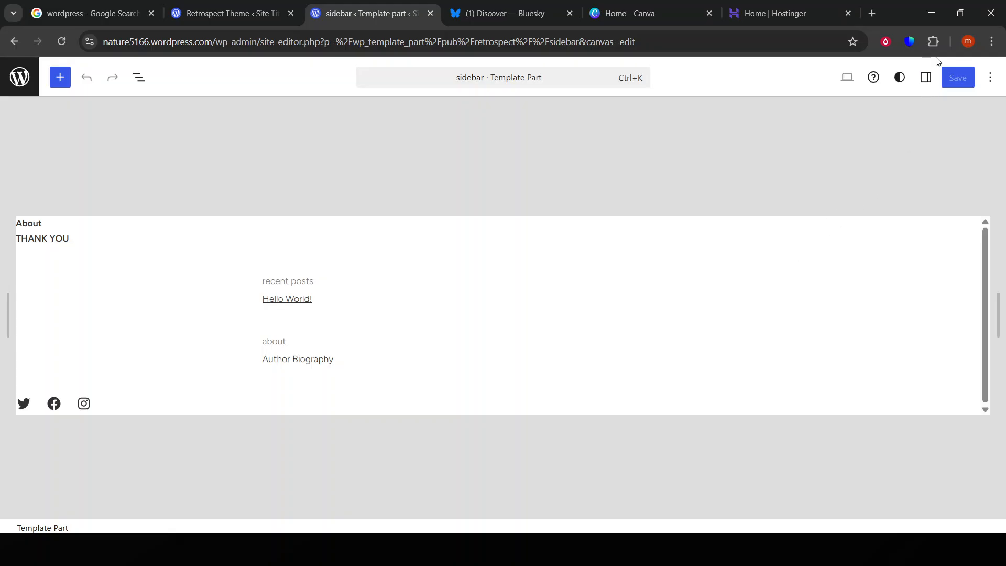
Step: View the sidebar template part's settings, hide them, and return to the General patterns
click(927, 78)
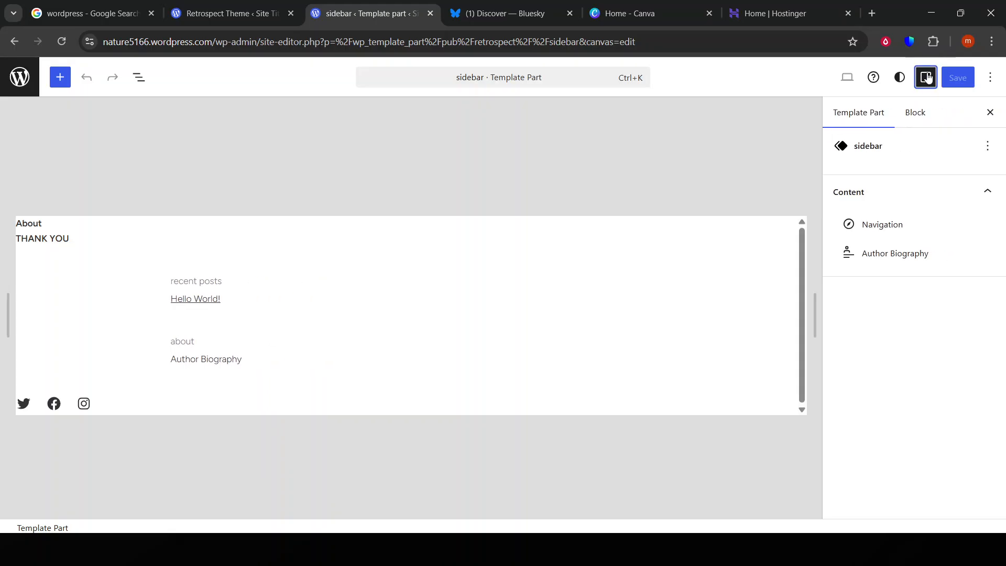
click(924, 80)
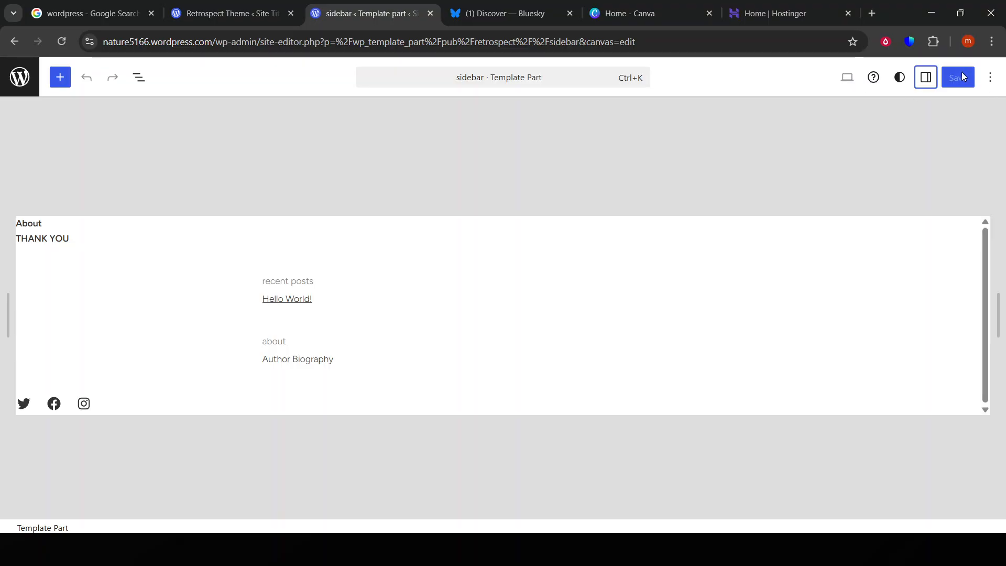
click(15, 42)
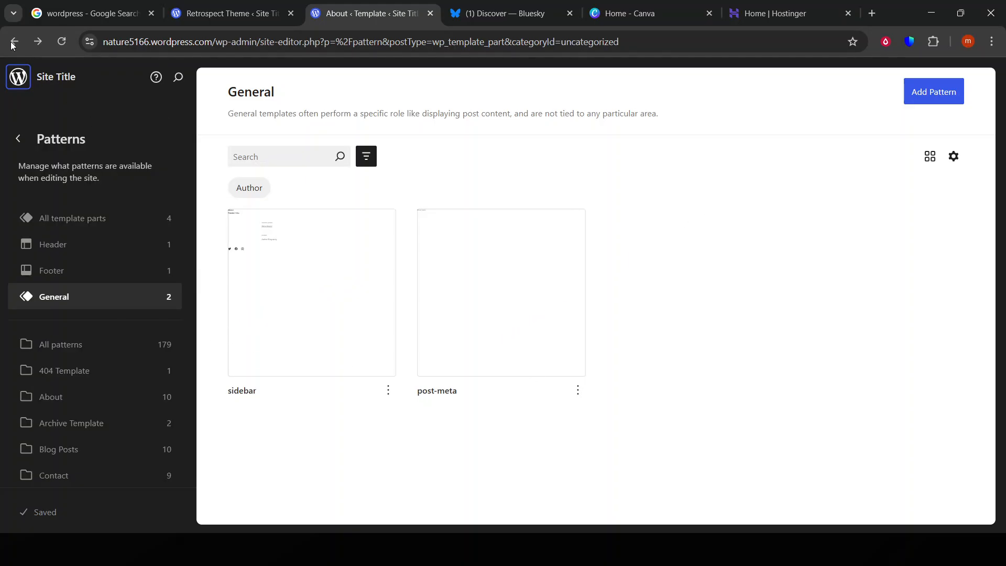
Step: Preview the Retrospect theme demo in the Phone layout, look through its posts, and close the preview
click(230, 13)
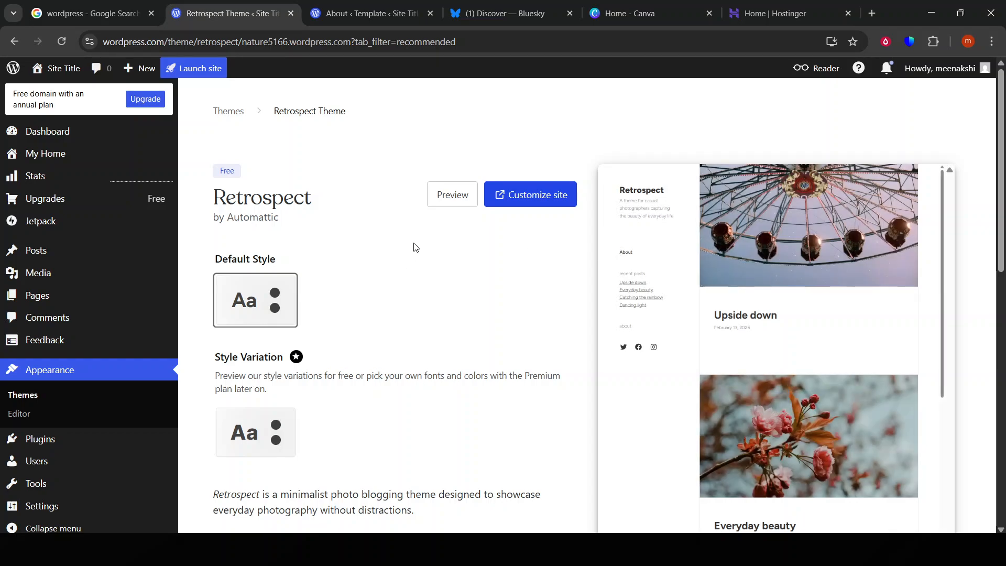
click(467, 199)
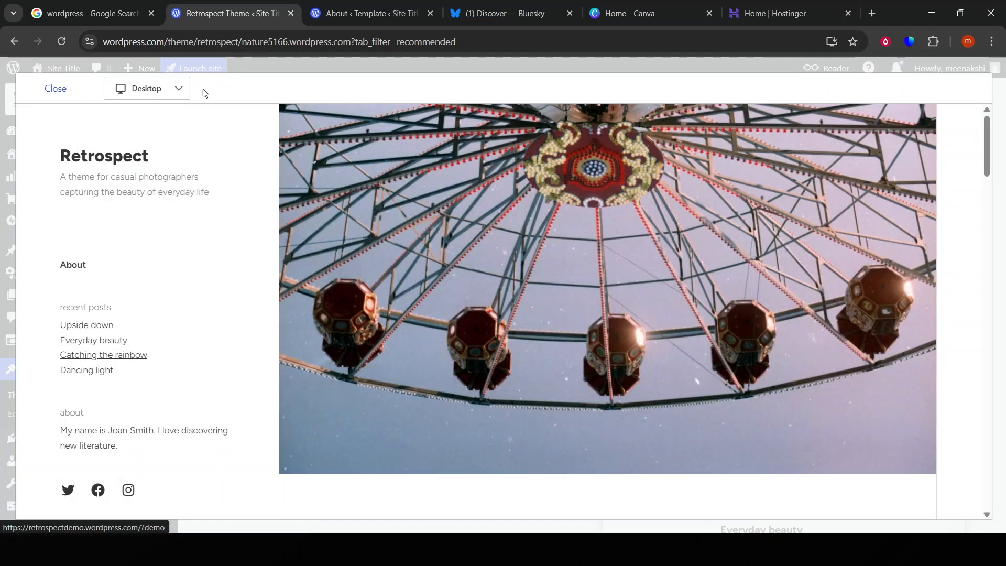
click(156, 93)
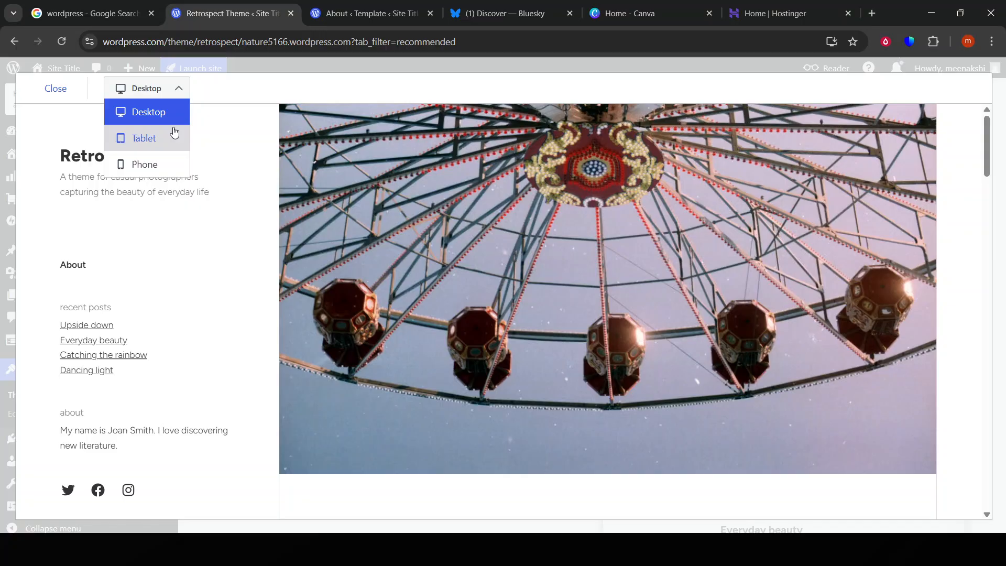
click(152, 160)
scroll(498, 251, down, 5)
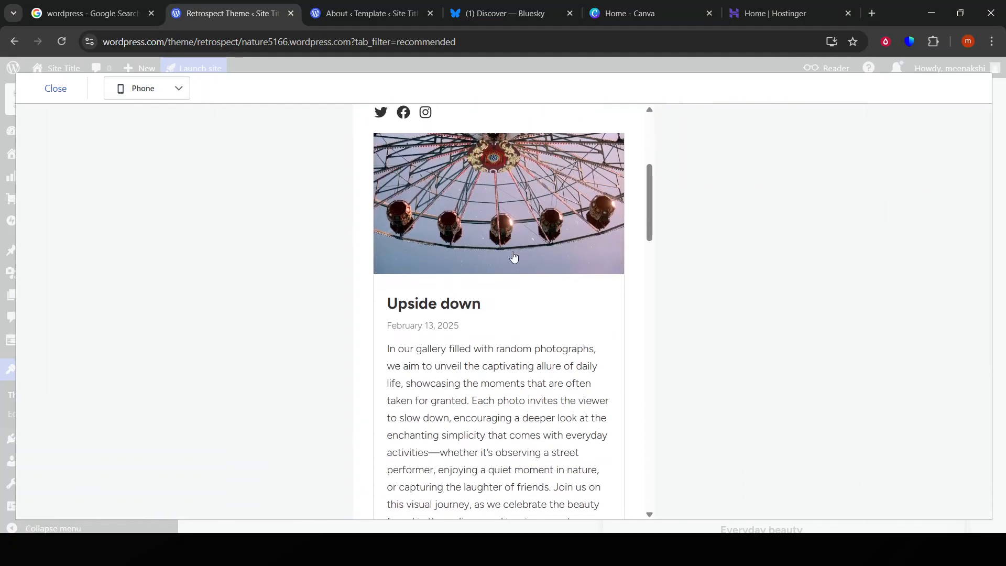
scroll(514, 257, down, 5)
double_click(488, 226)
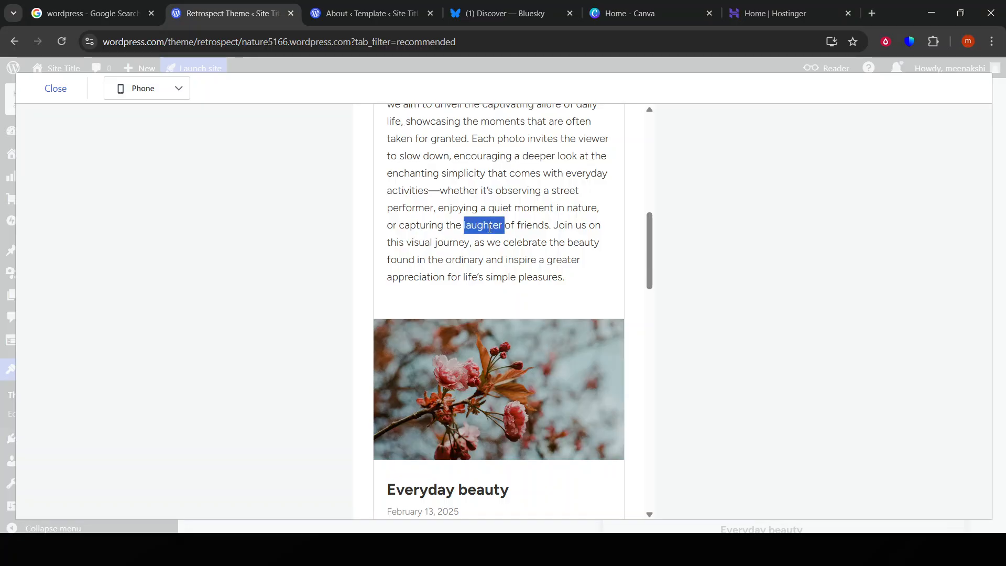
click(489, 226)
scroll(523, 276, up, 10)
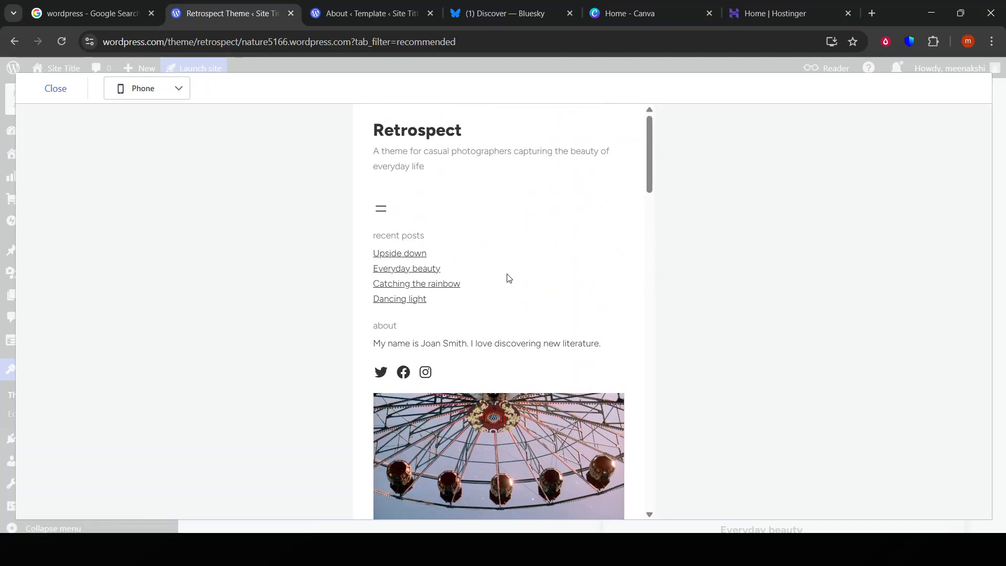
scroll(508, 278, down, 2)
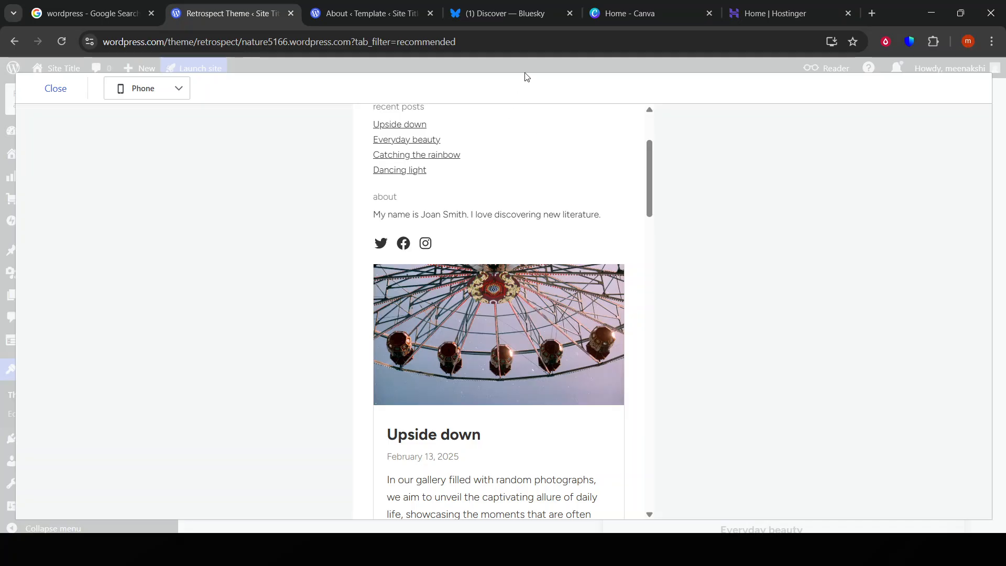
click(57, 89)
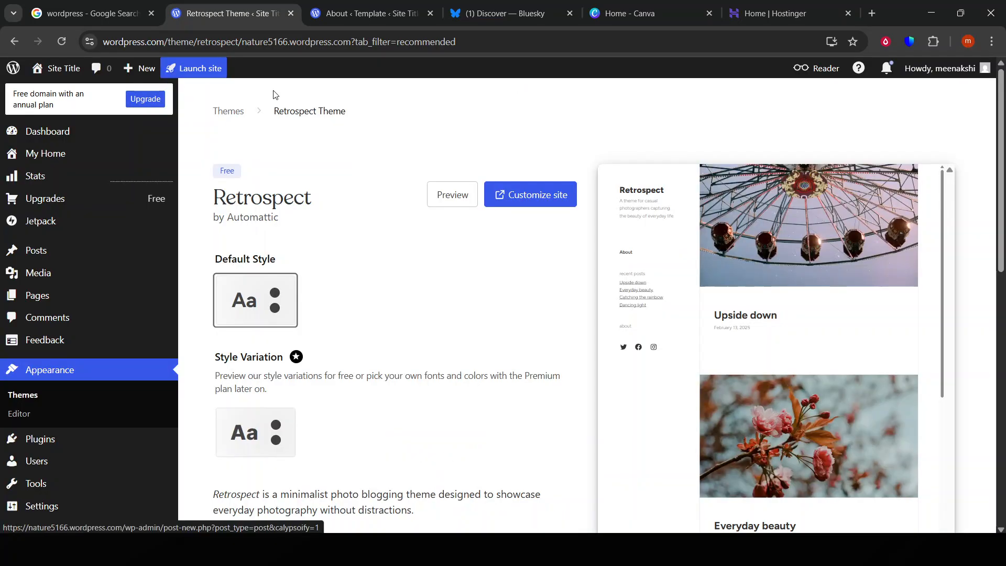
Step: Reload the site editor's General patterns, reopen the sidebar template part, and check its settings
click(373, 11)
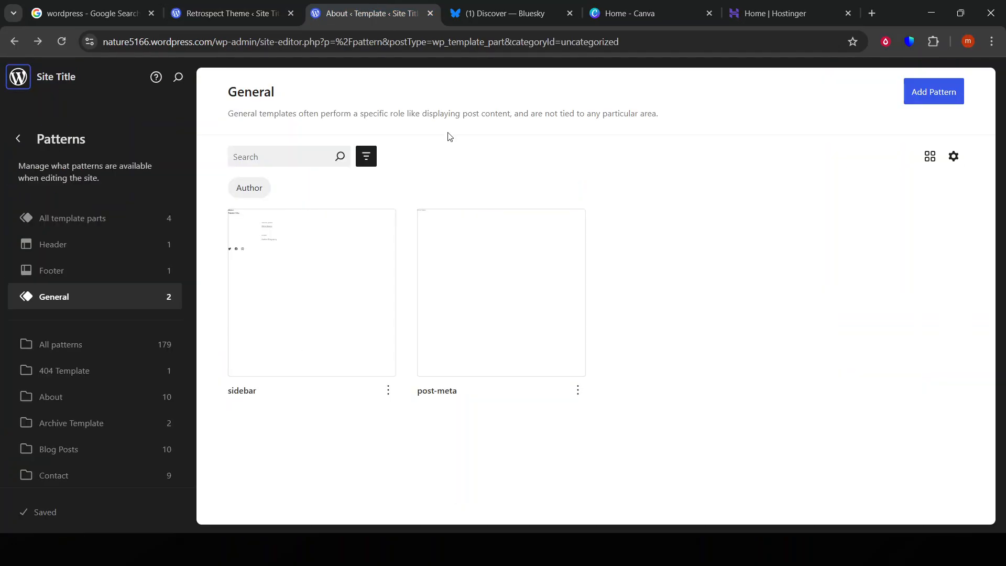
click(63, 40)
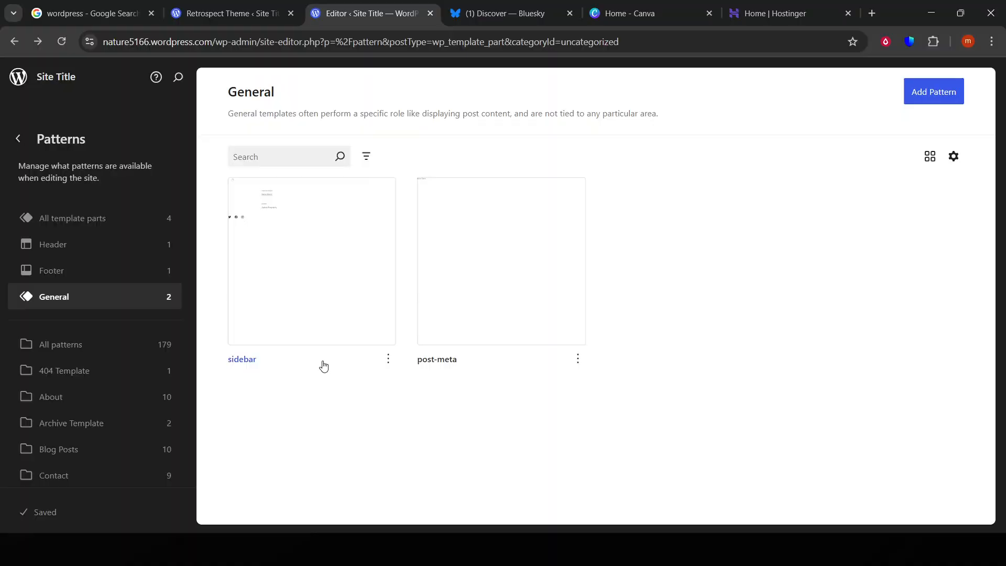
click(294, 282)
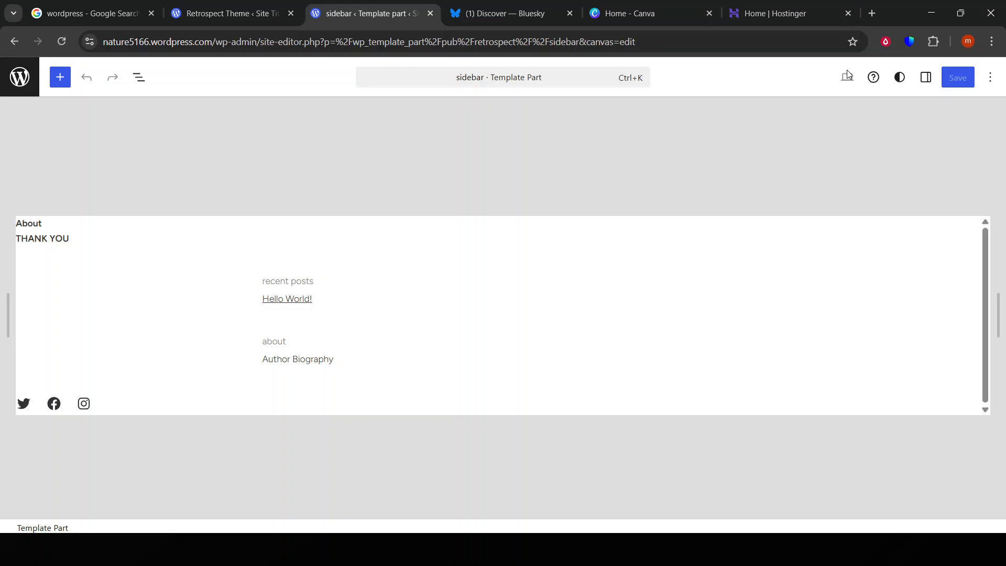
click(926, 78)
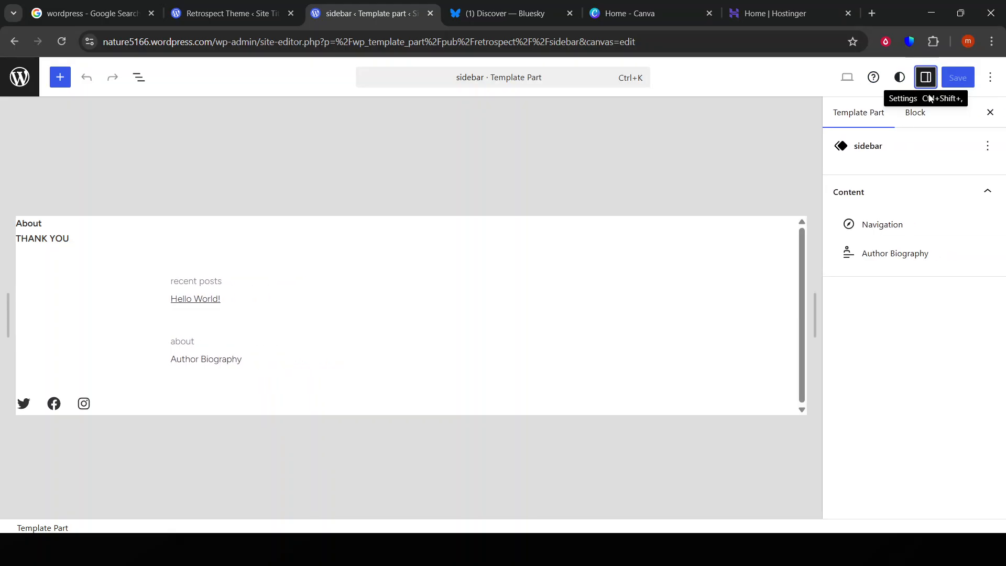
click(992, 114)
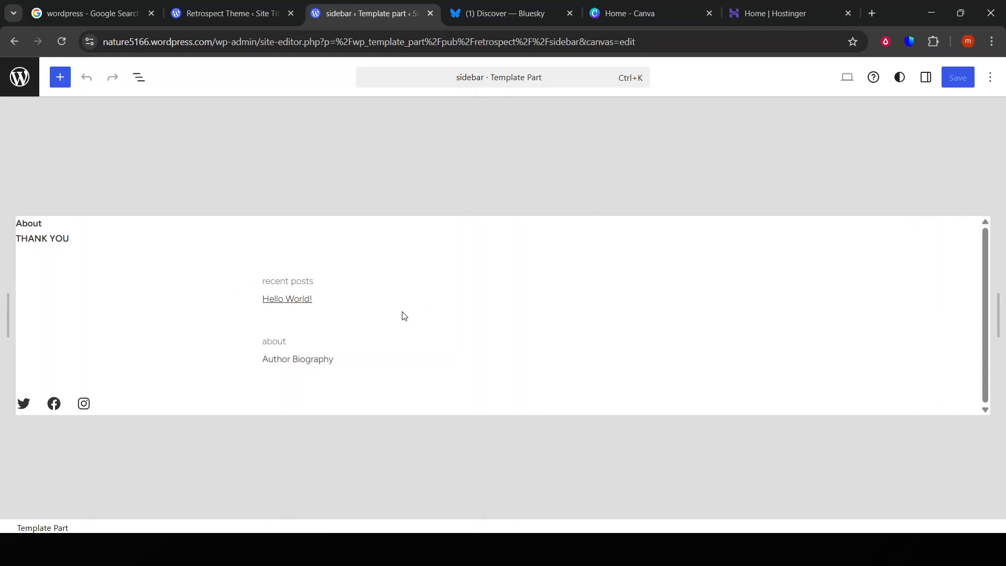
Step: Examine the sidebar's text blocks by selecting the Author Biography block and the Social Icons block
click(297, 336)
click(266, 291)
click(293, 365)
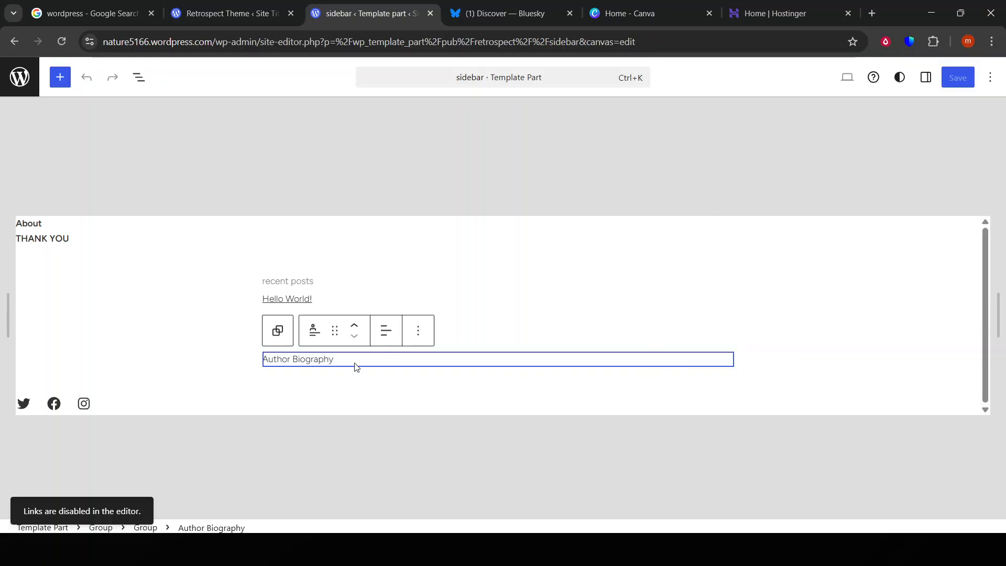
click(317, 384)
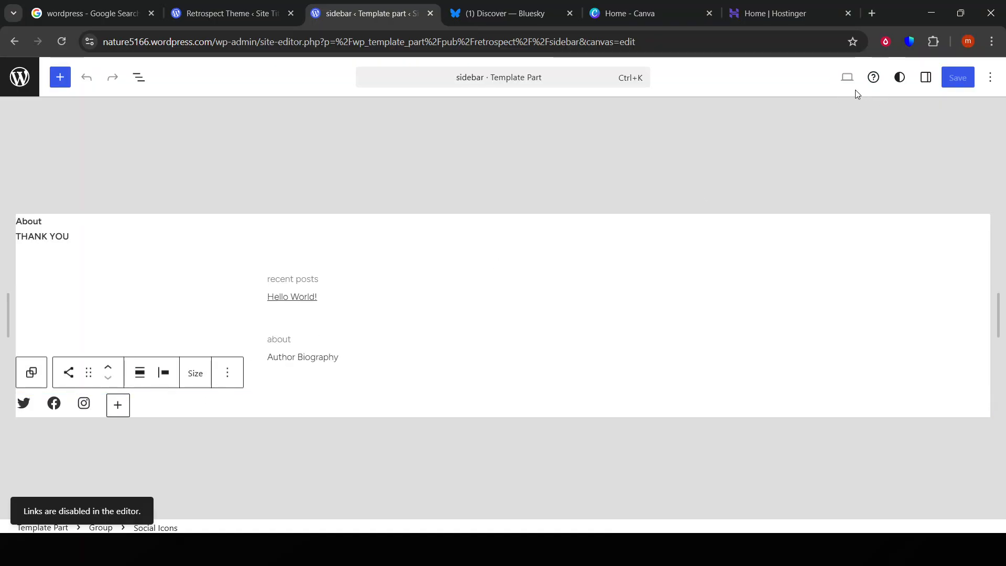
Step: Return to the Retrospect theme page, preview its demo in the Phone layout, and look through the posts
click(209, 4)
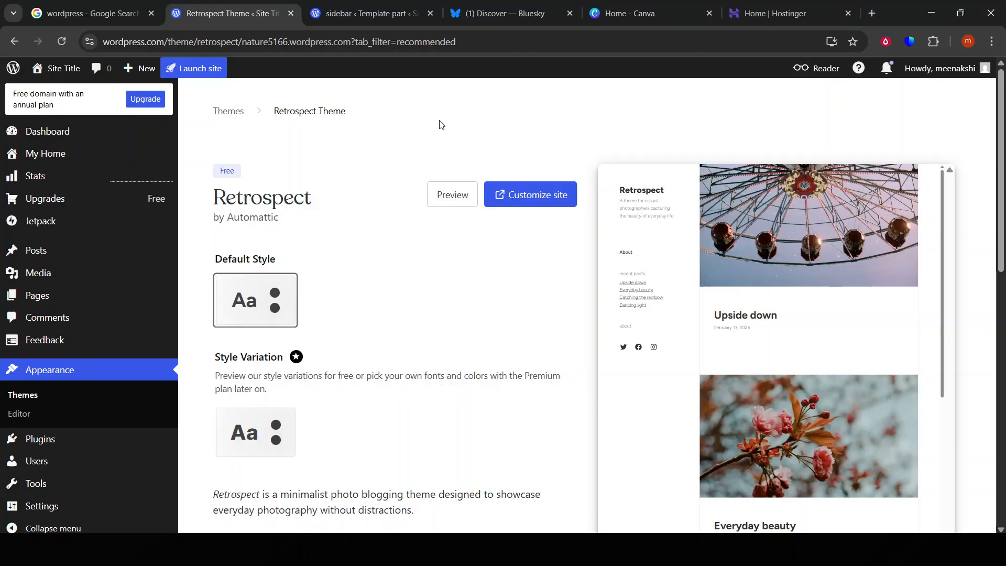
click(448, 195)
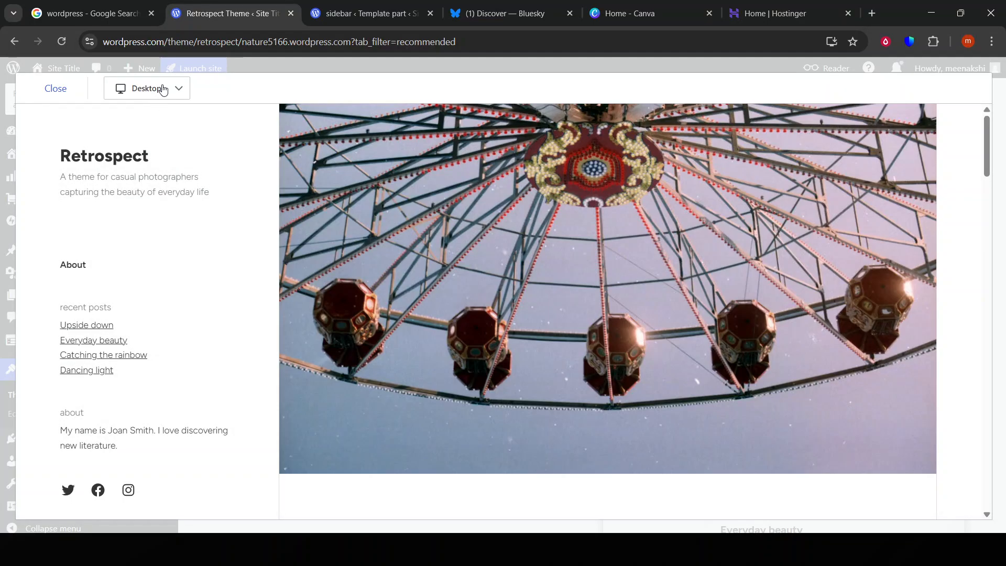
click(165, 90)
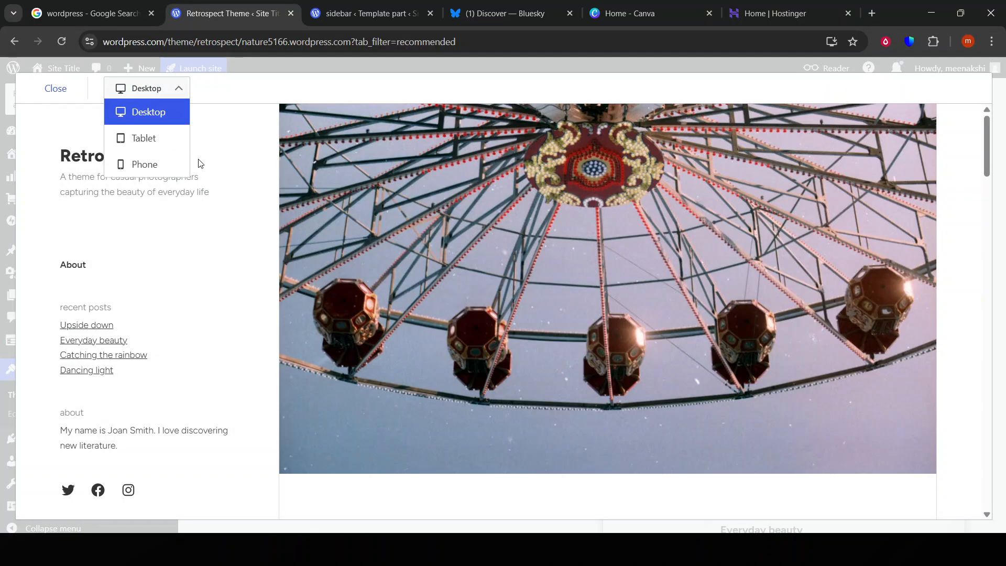
click(169, 164)
scroll(501, 268, down, 15)
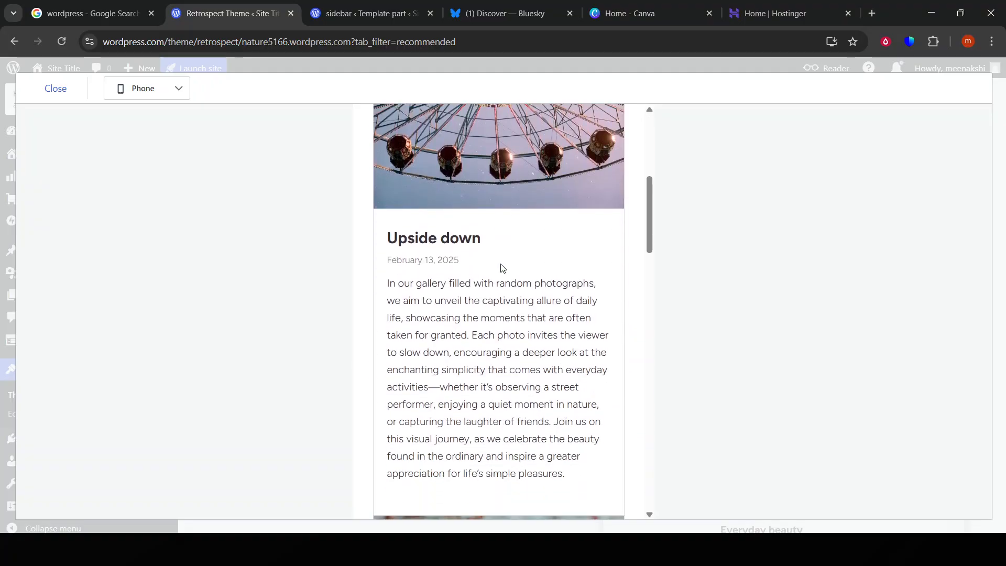
scroll(503, 266, down, 15)
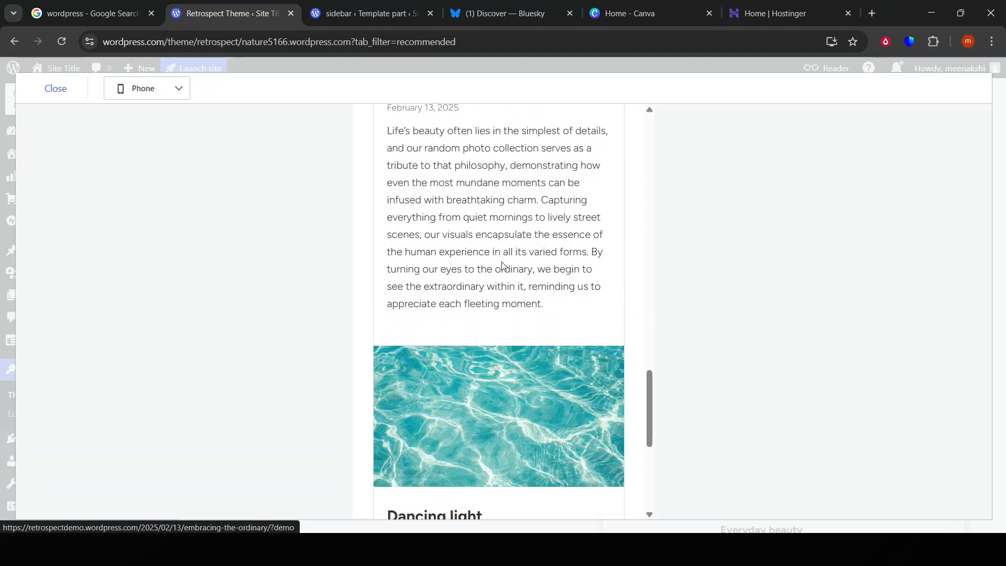
scroll(516, 269, up, 15)
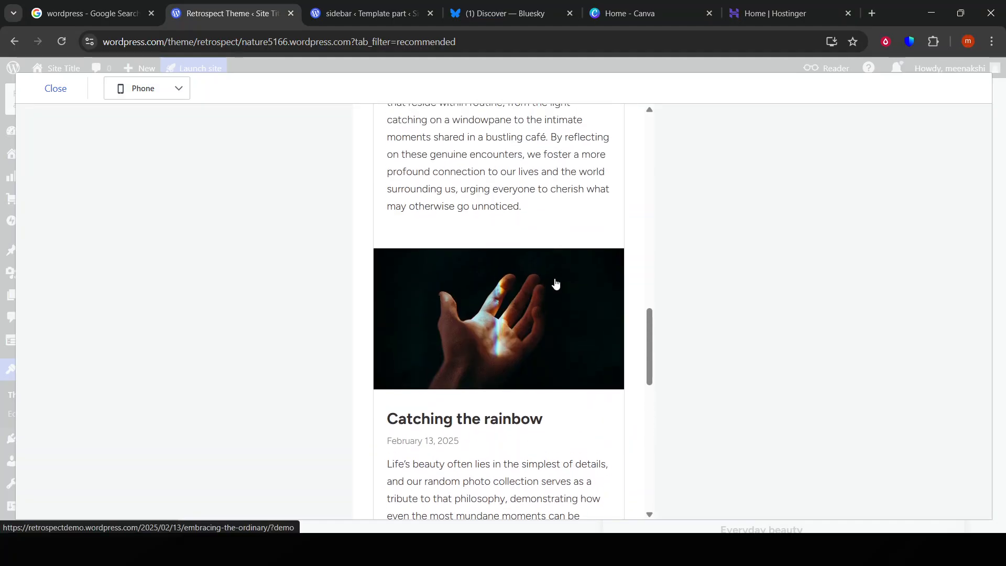
Step: Return to the start of the Phone demo preview and check its navigation menu by opening and closing it twice
scroll(556, 281, up, 8)
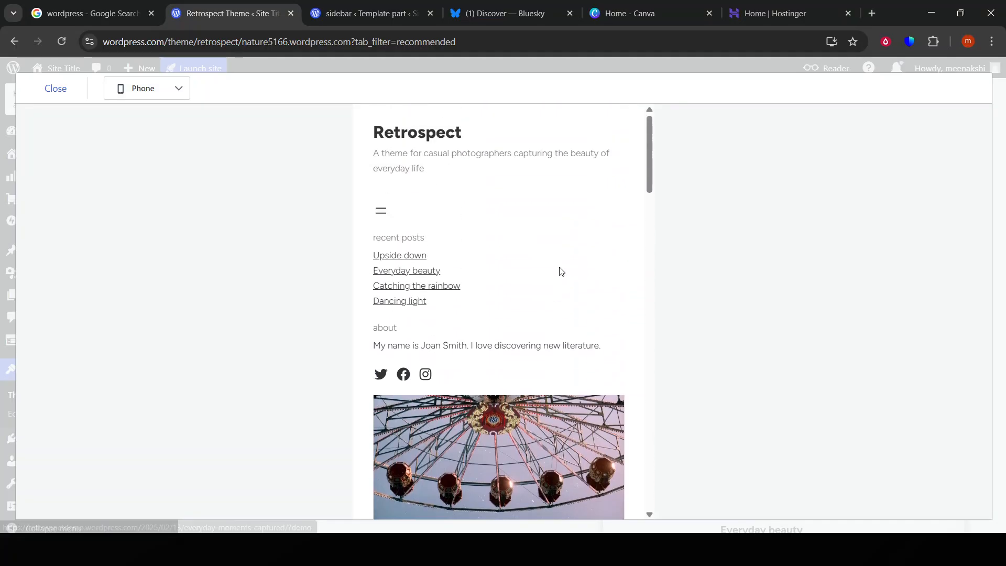
click(380, 209)
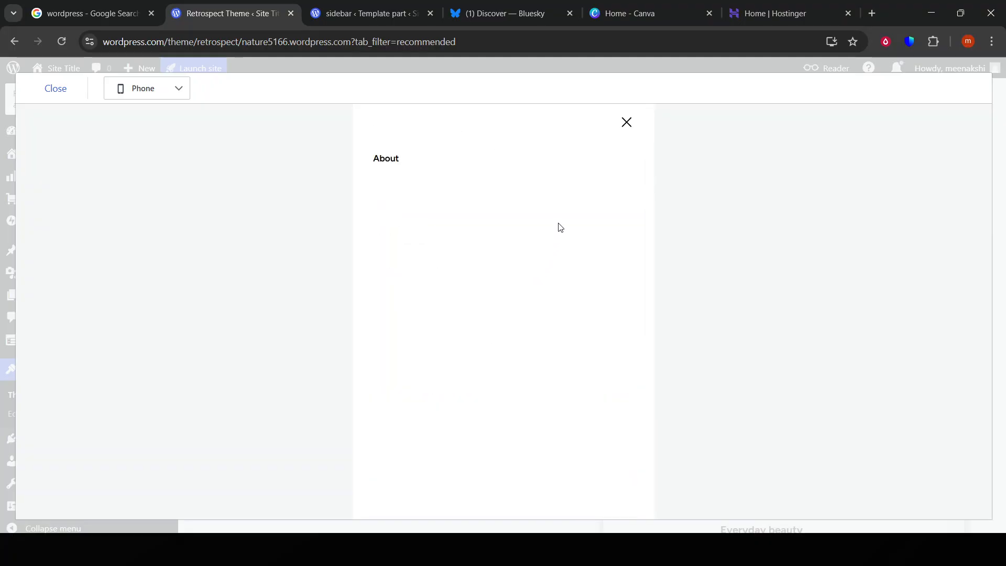
click(626, 124)
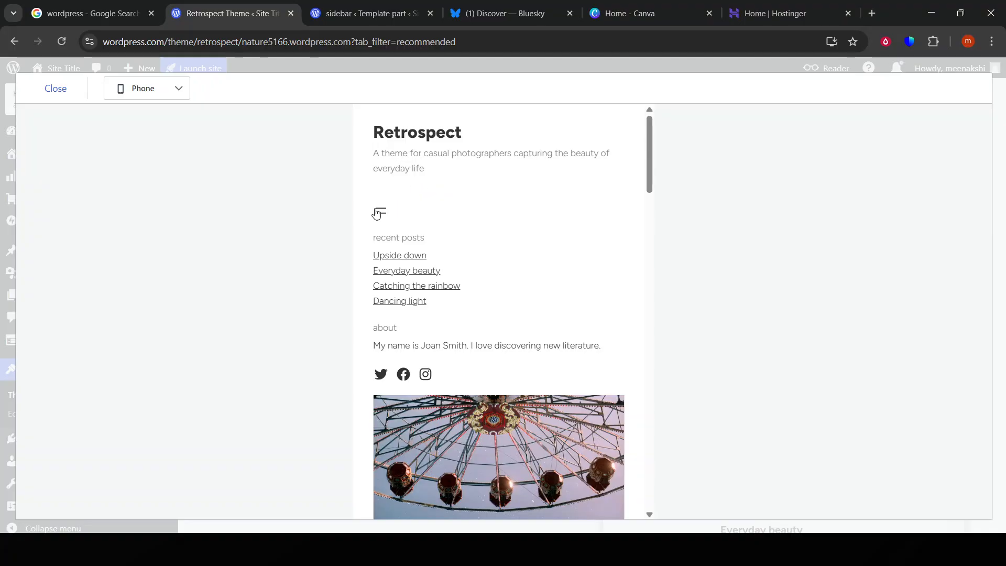
click(379, 212)
click(627, 124)
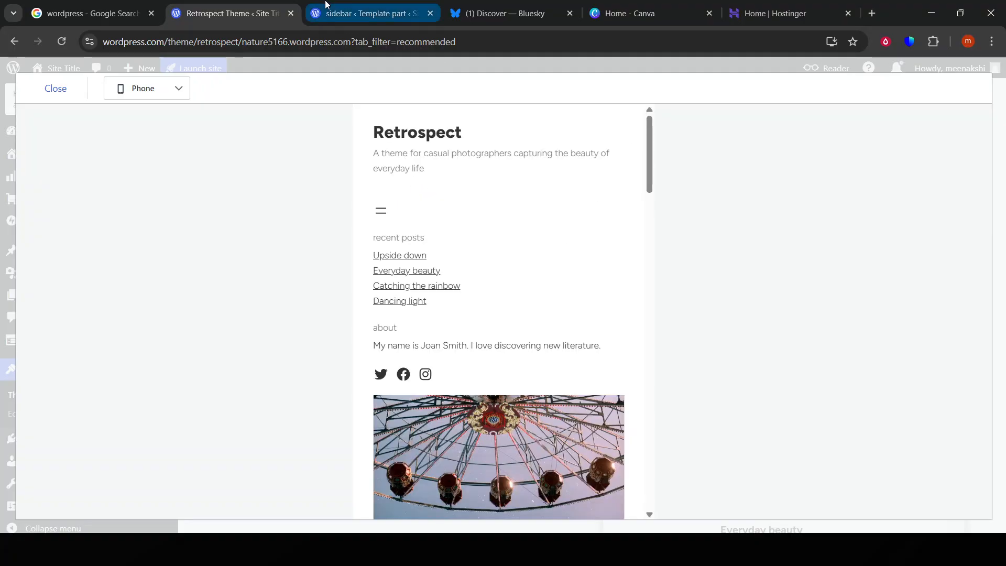
Step: Switch to the sidebar template part and inspect its Latest Posts block and the group containing it
key(ctrl+Tab)
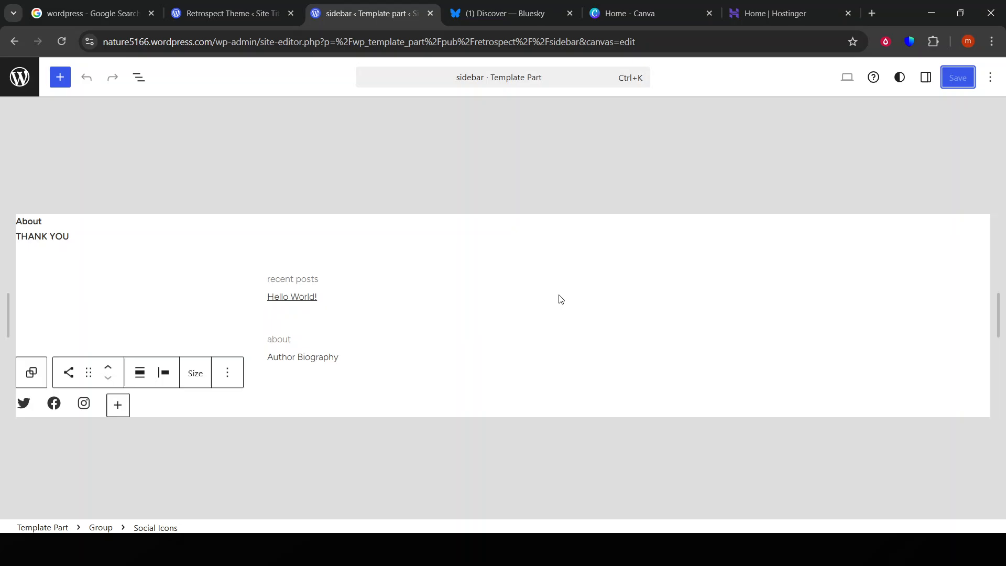
click(200, 297)
click(351, 303)
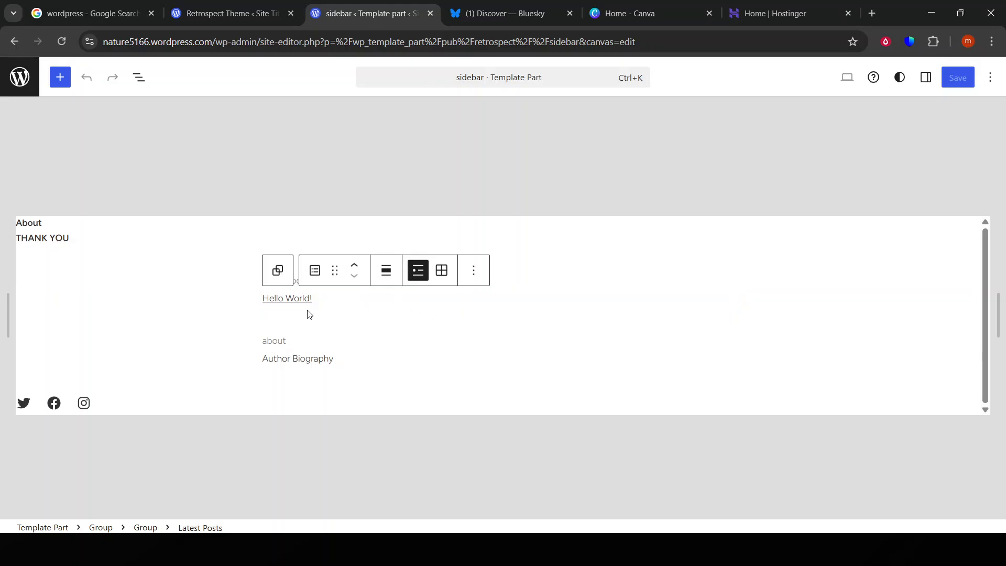
click(464, 308)
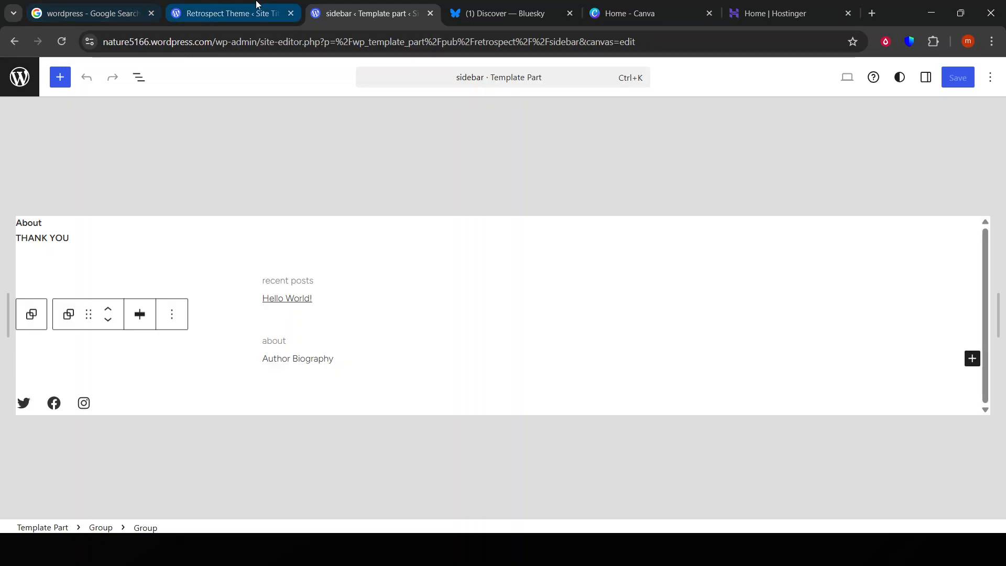
Step: Close the Retrospect demo preview and the browser tab holding the sidebar template part
click(230, 13)
click(62, 101)
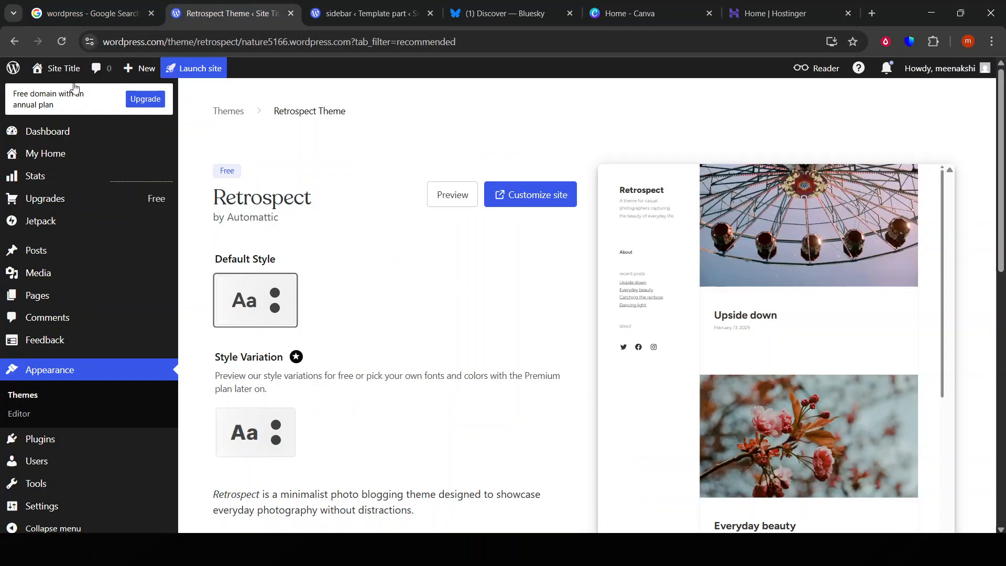
click(431, 13)
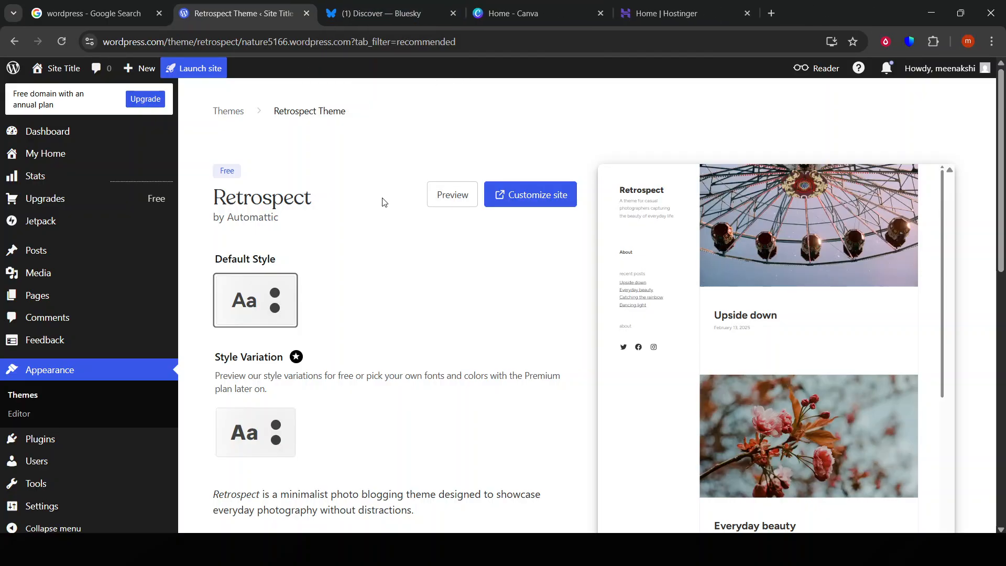
Step: Look over the Retrospect theme page and its embedded demo, and go back past the themes list to My Home
scroll(410, 437, down, 8)
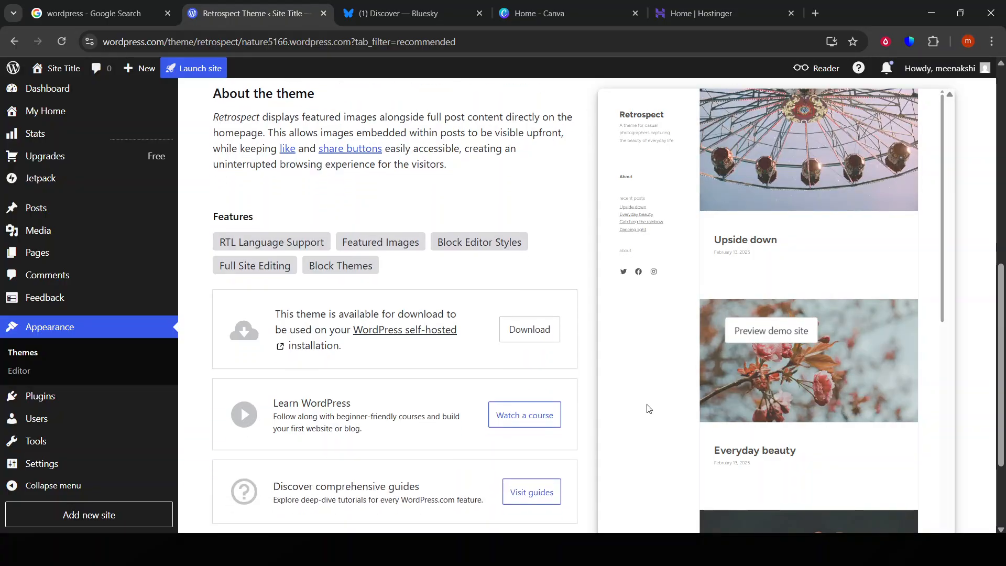
scroll(647, 407, up, 9)
scroll(842, 346, down, 8)
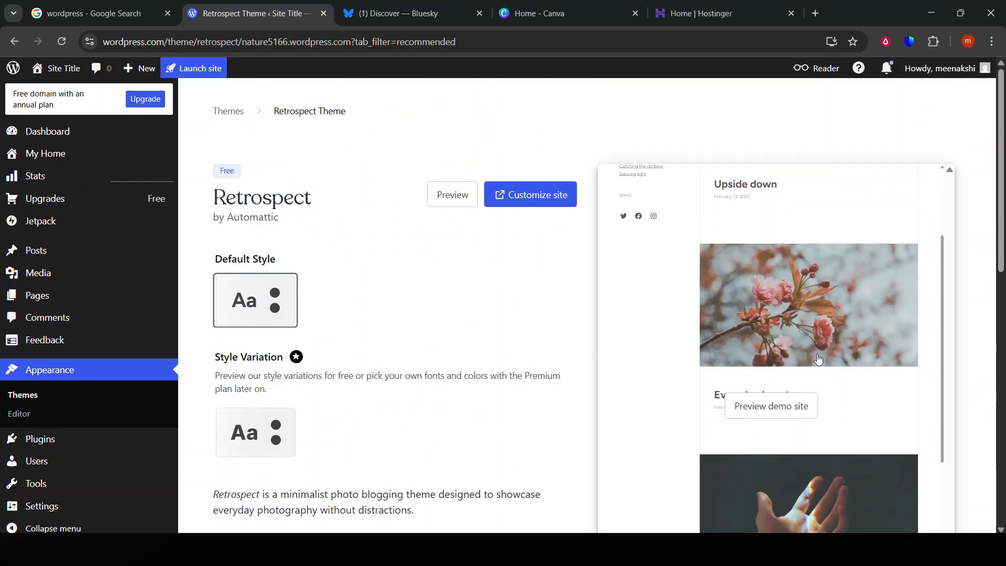
scroll(807, 369, up, 8)
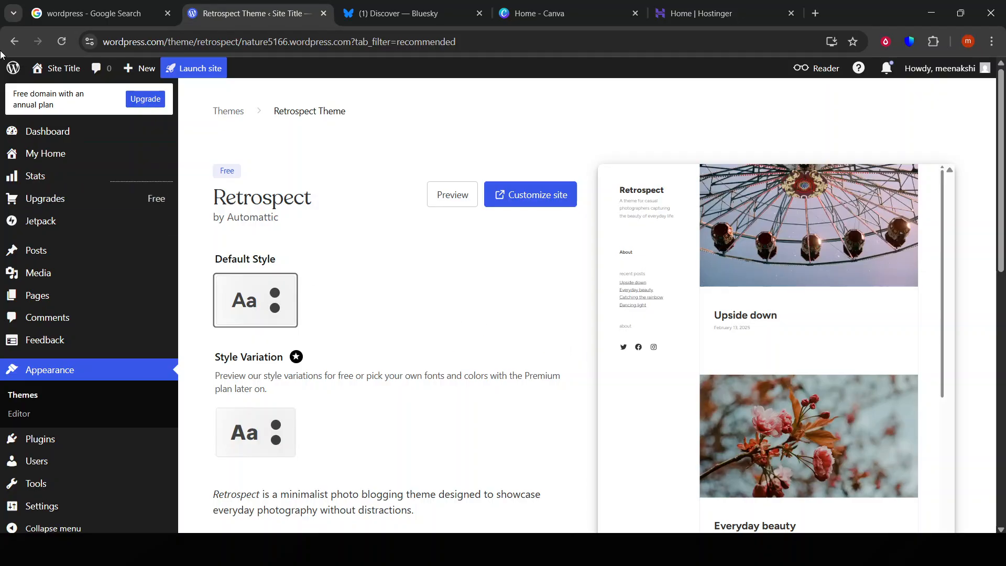
key(alt+Left)
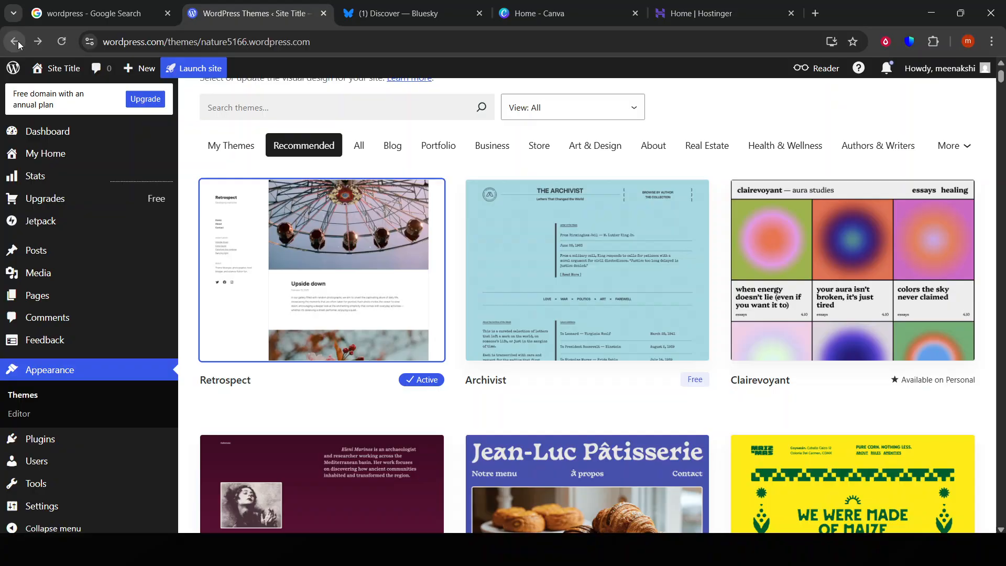
click(14, 41)
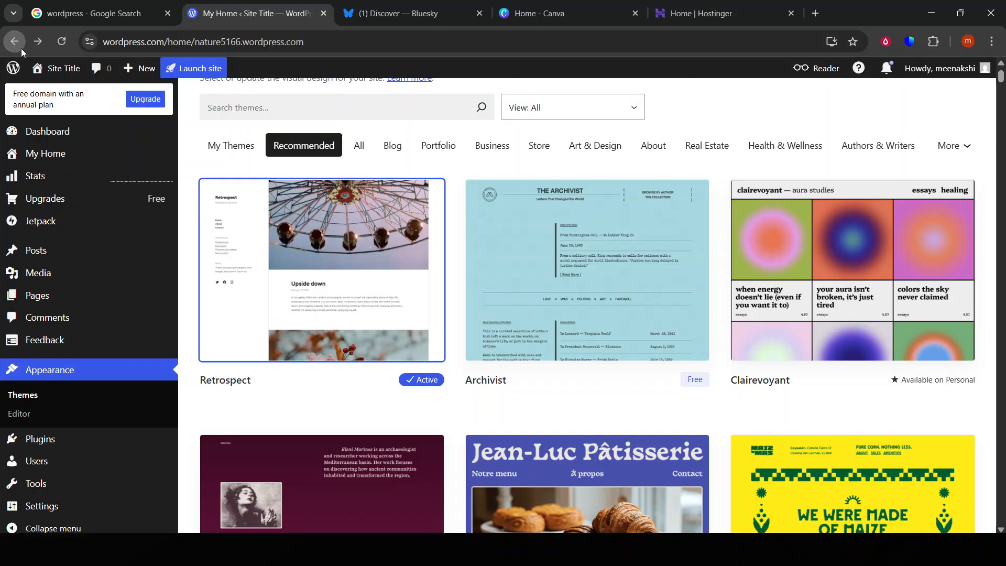